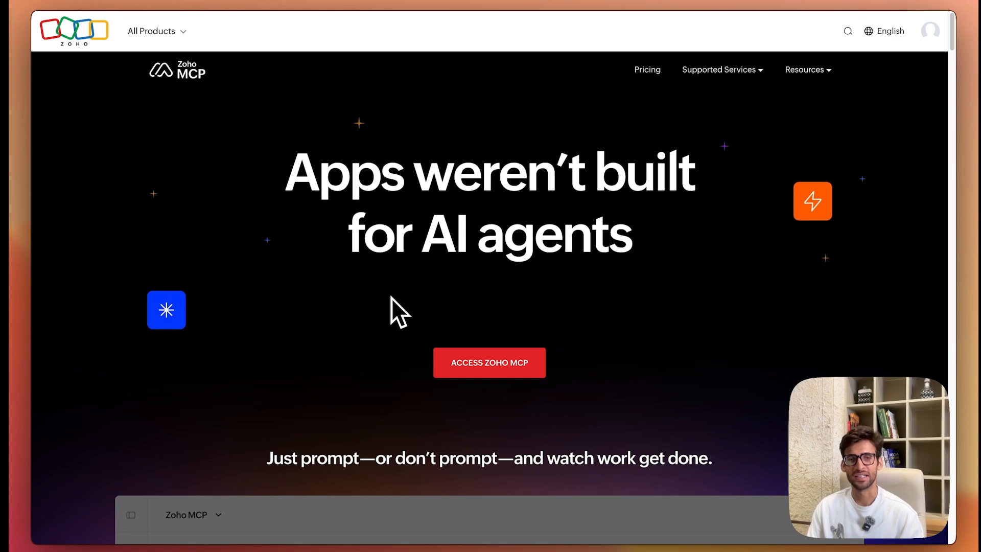
# Step: Access Zoho MCP and create a custom MCP server named zoho-books-youtube-demo
pyautogui.click(475, 371)
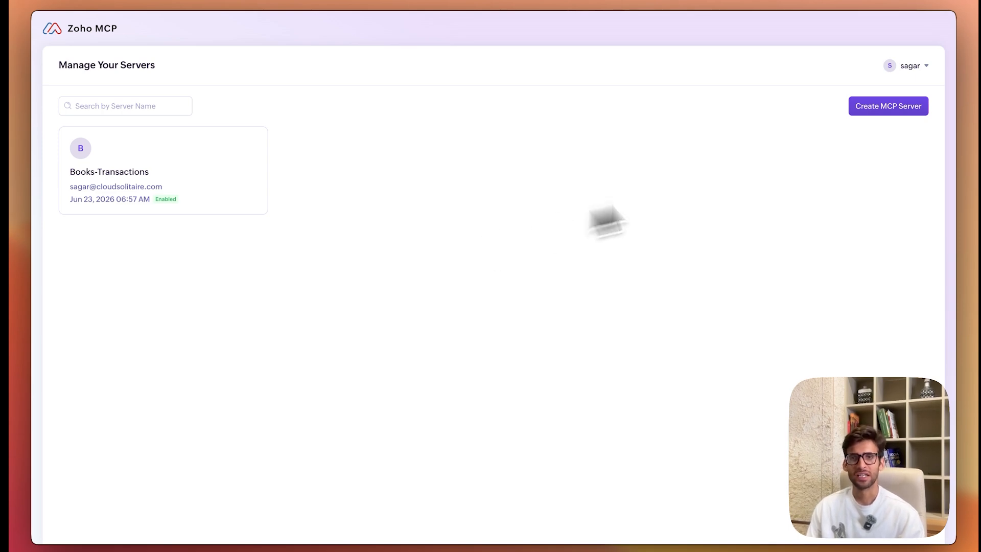
pyautogui.click(869, 109)
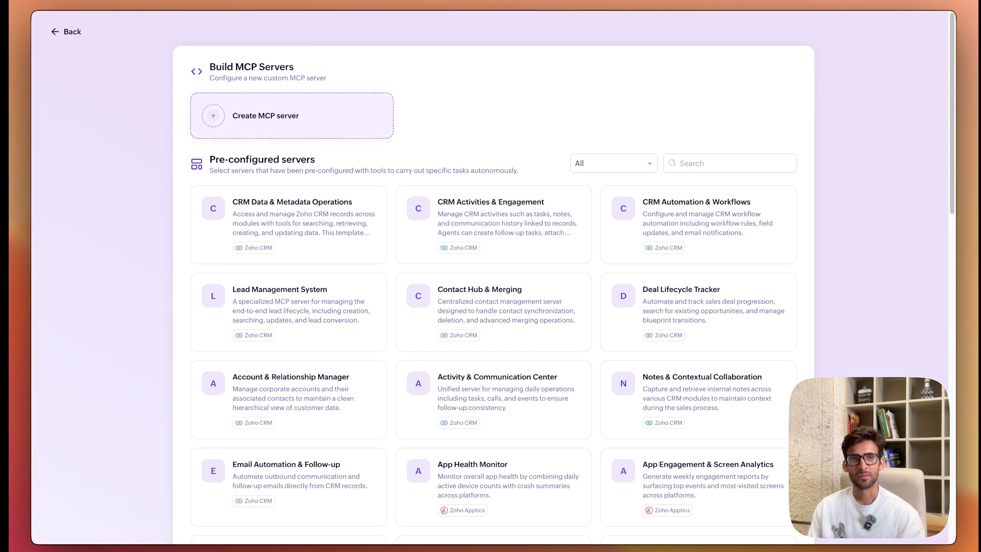
pyautogui.click(302, 133)
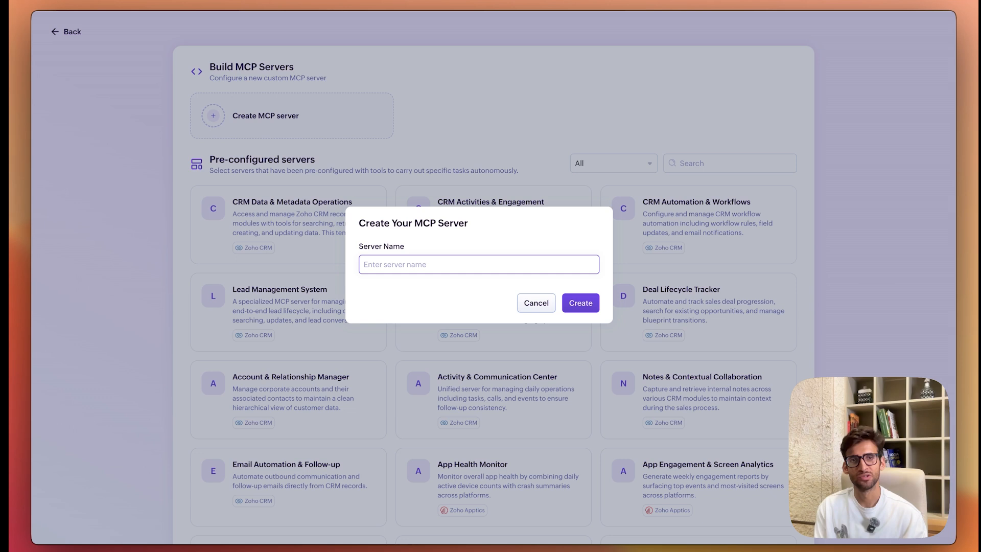
pyautogui.write('zoho-bo')
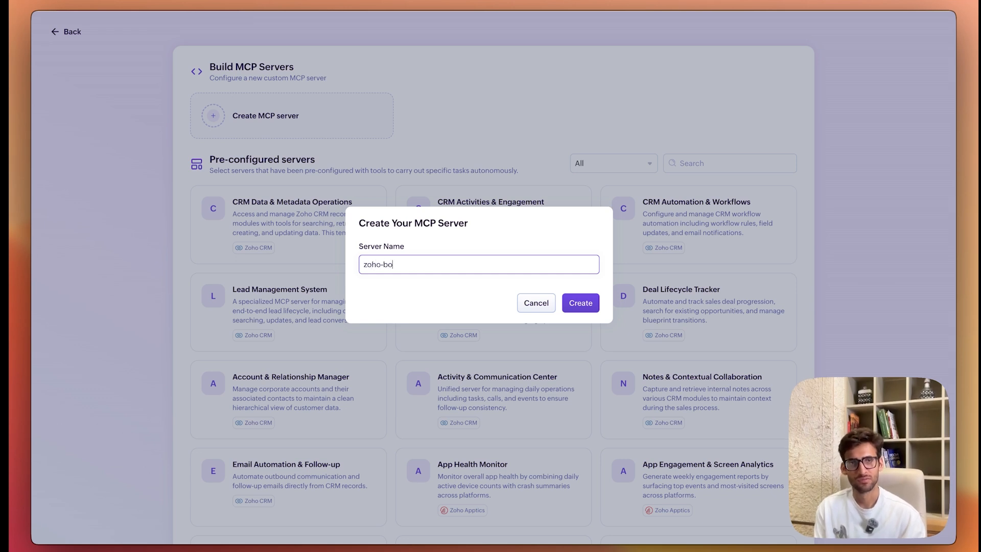
pyautogui.write('ols-')
pyautogui.write('ks')
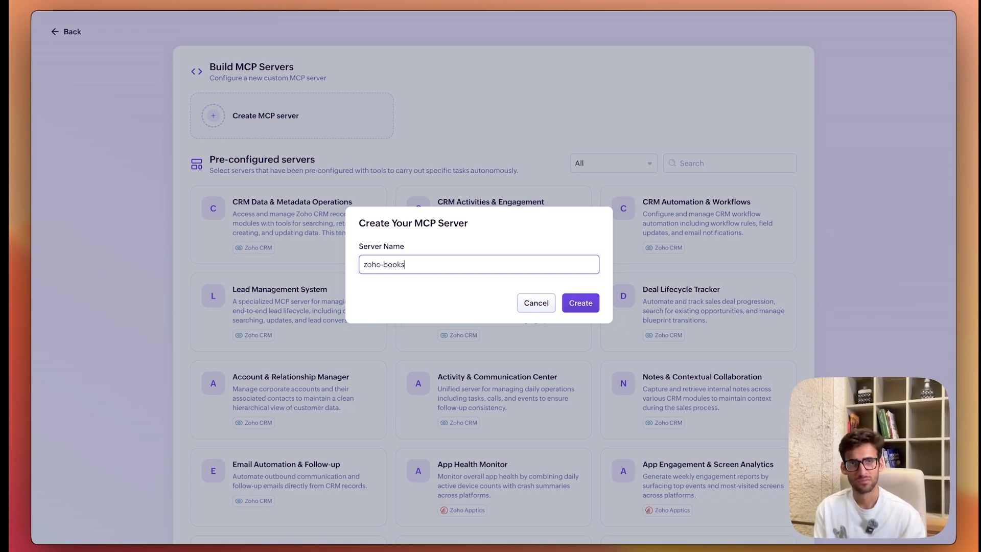
pyautogui.write('-youtube-demo')
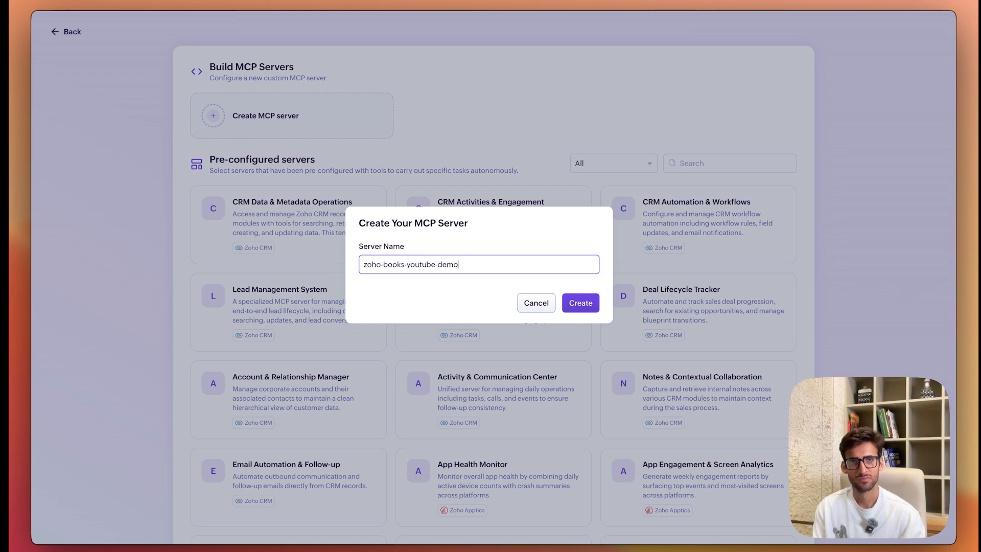
pyautogui.click(572, 303)
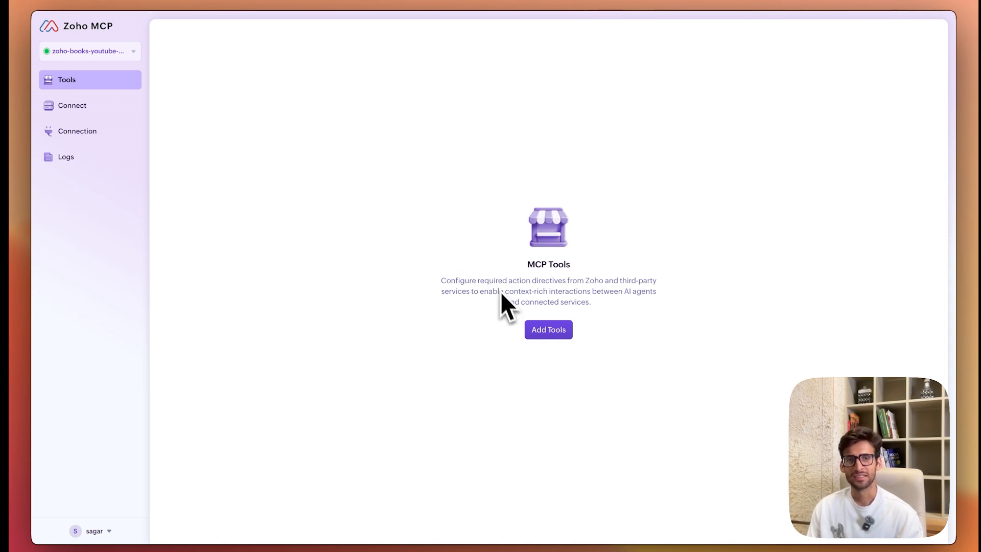
# Step: Find Zoho Books among the products for adding tools and select its Organizations action group
pyautogui.click(545, 331)
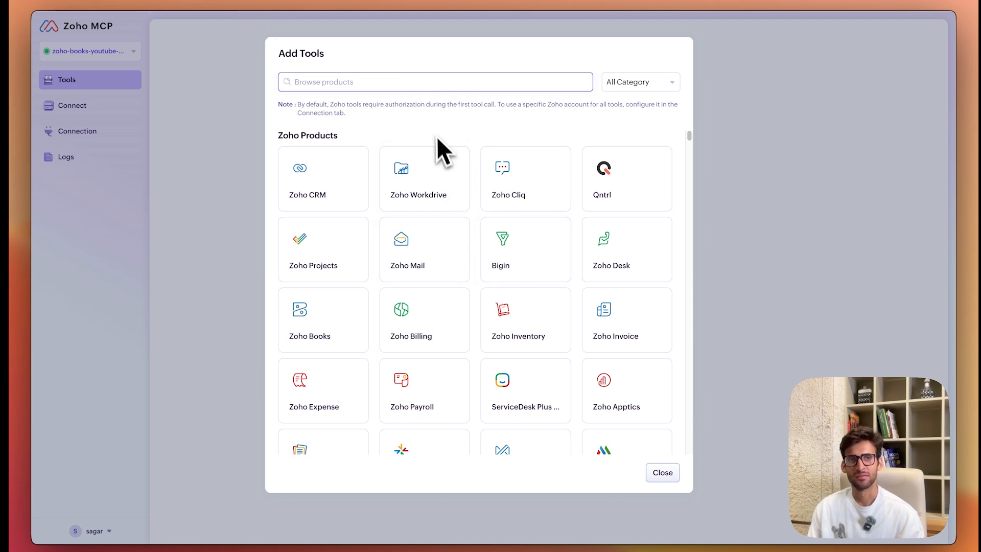
pyautogui.write('books')
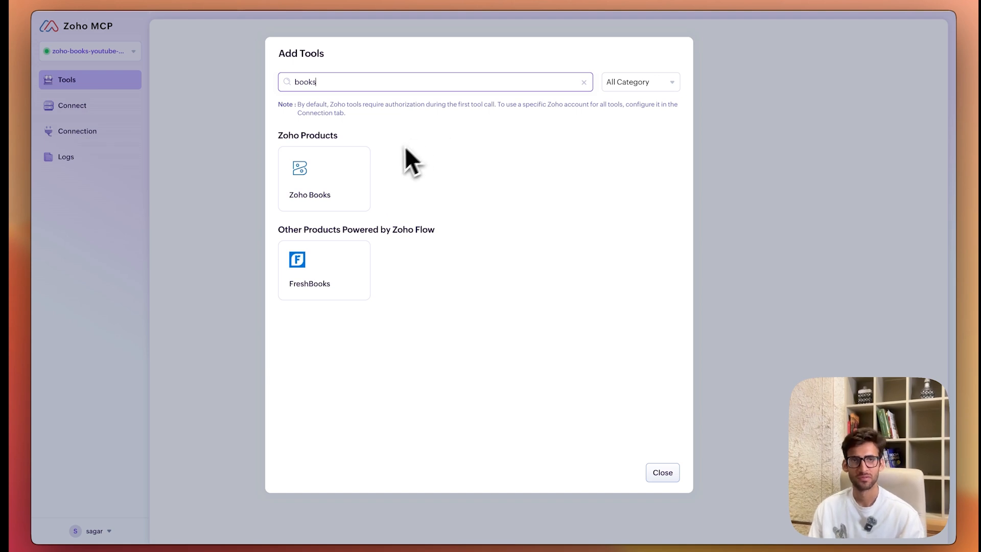
pyautogui.click(340, 179)
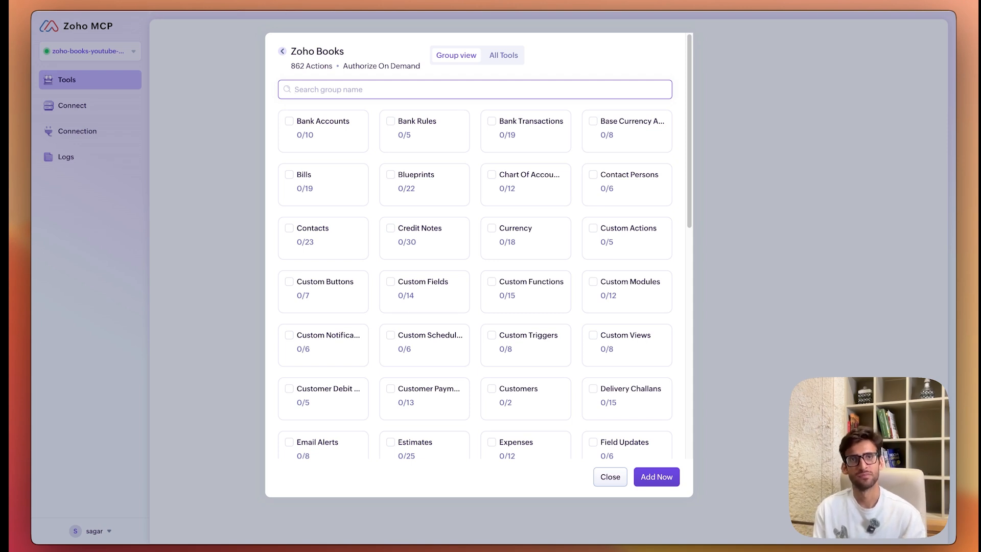
pyautogui.write('organ')
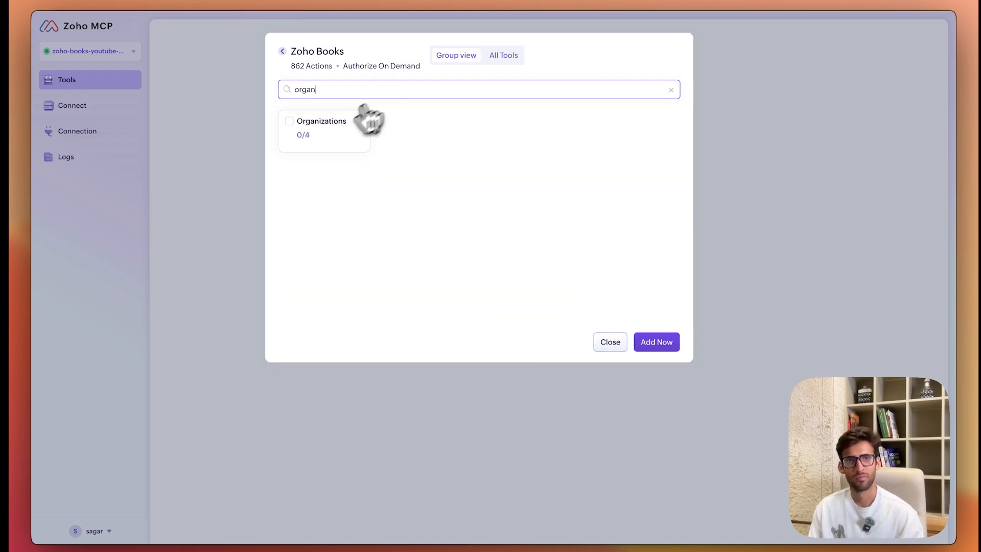
pyautogui.click(291, 126)
pyautogui.click(292, 126)
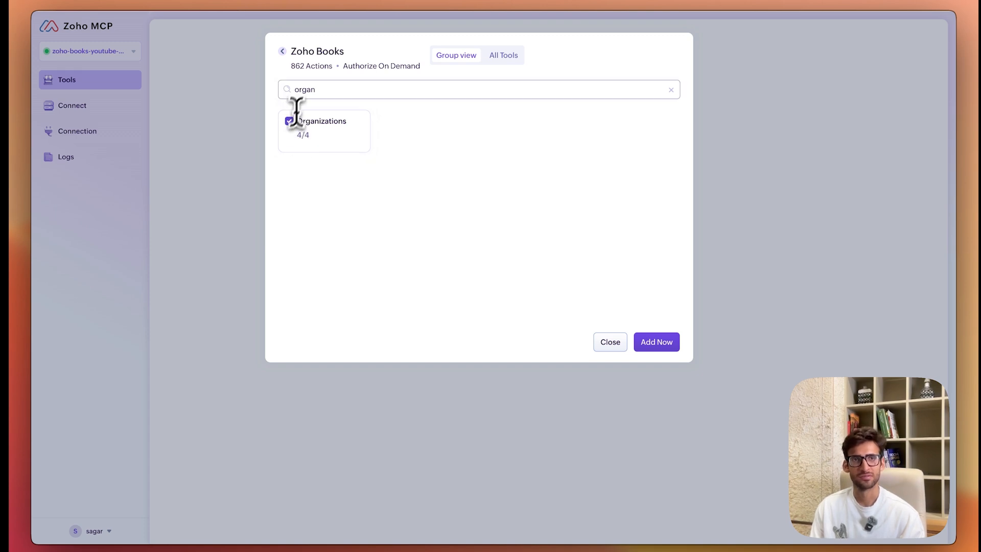
# Step: Select the Customers and Invoices action groups of Zoho Books as well
pyautogui.doubleClick(307, 89)
pyautogui.write('customer')
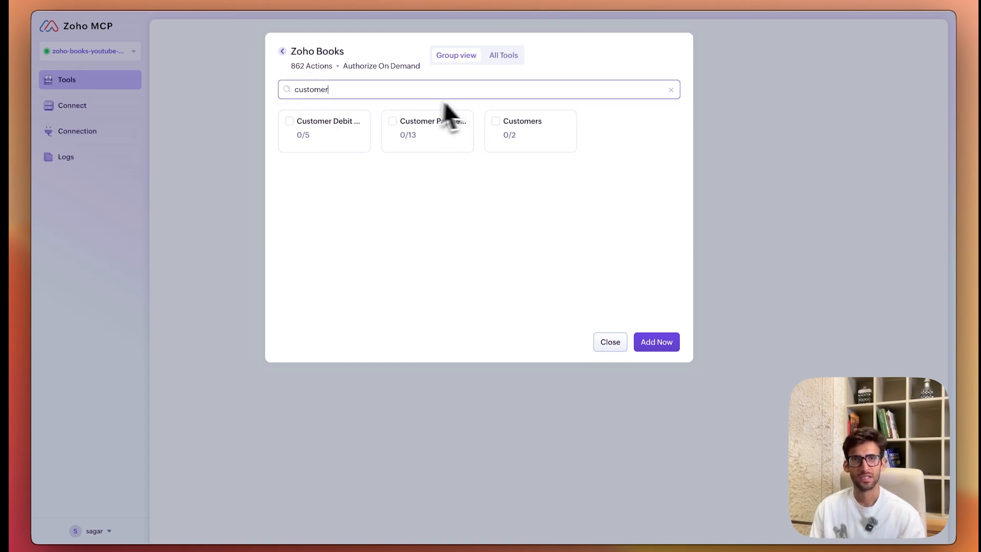
pyautogui.click(496, 122)
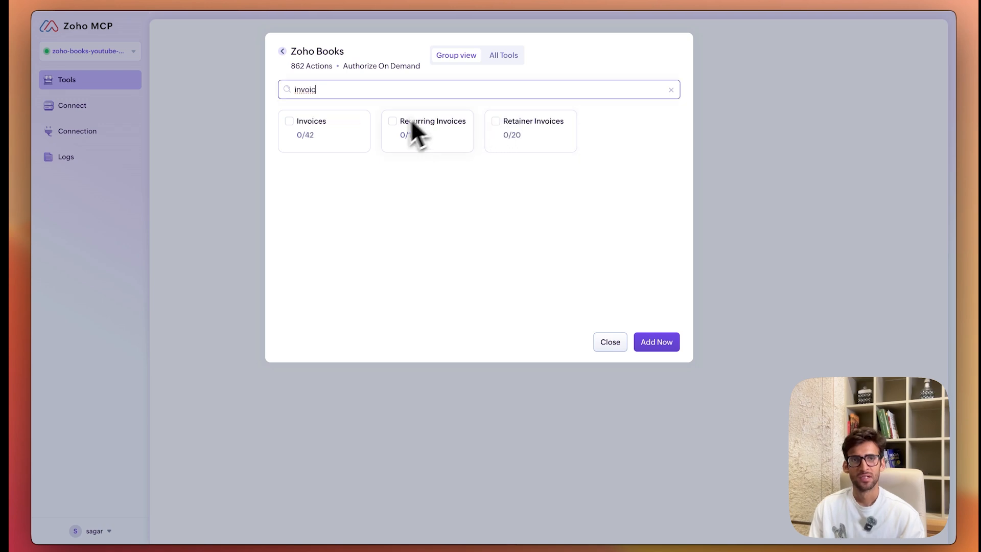
pyautogui.click(289, 121)
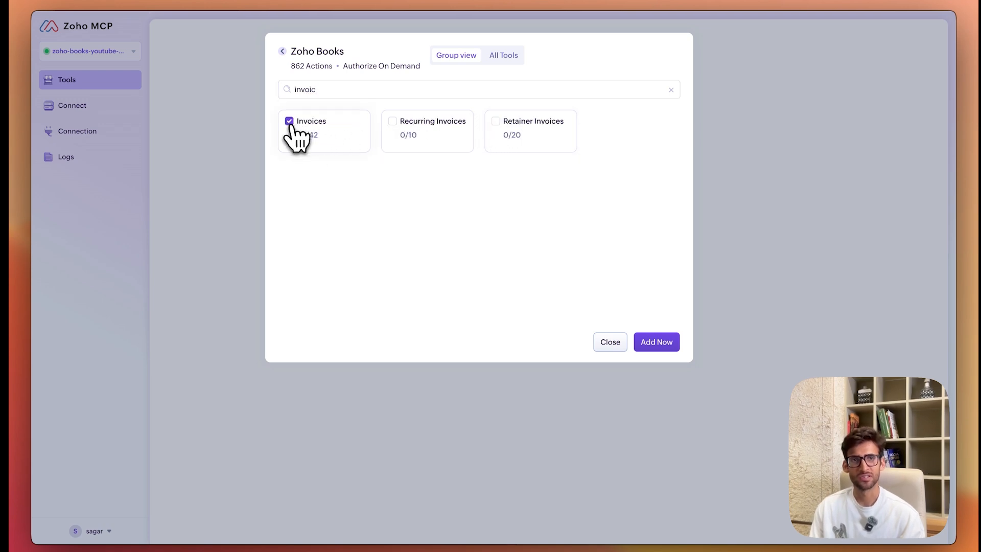
# Step: Select the Taxes action group and add all chosen Zoho Books tools to the server
pyautogui.doubleClick(329, 89)
pyautogui.write('tax')
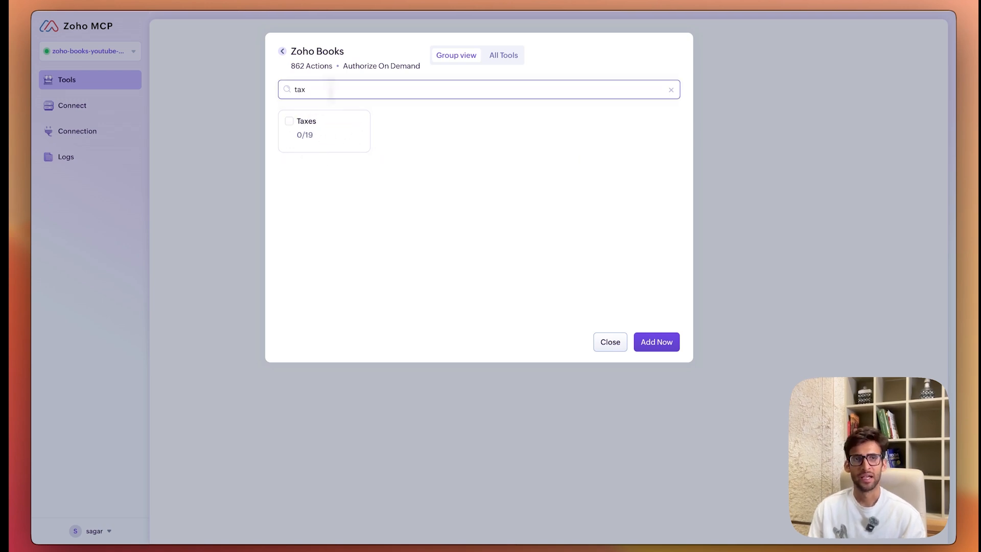
pyautogui.click(301, 127)
pyautogui.click(290, 123)
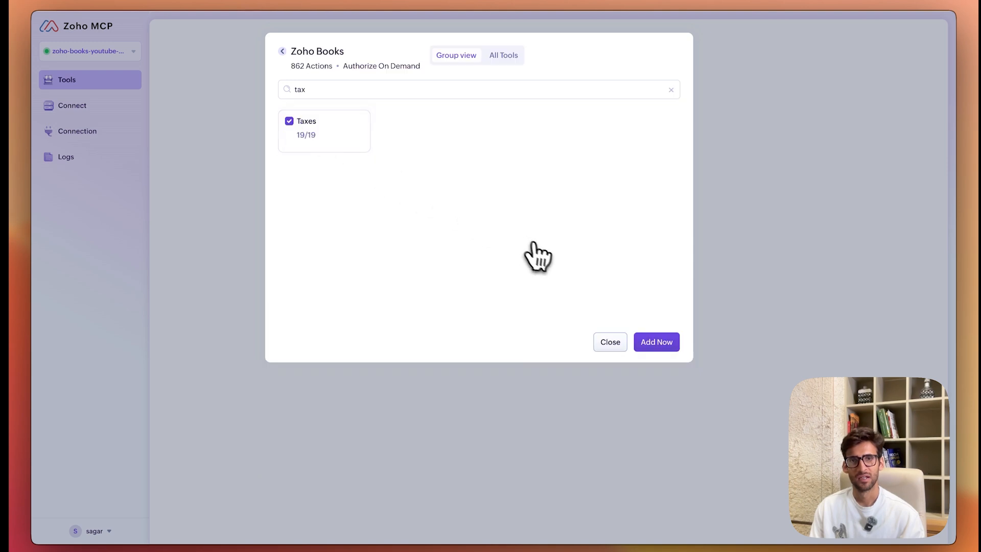
pyautogui.click(655, 344)
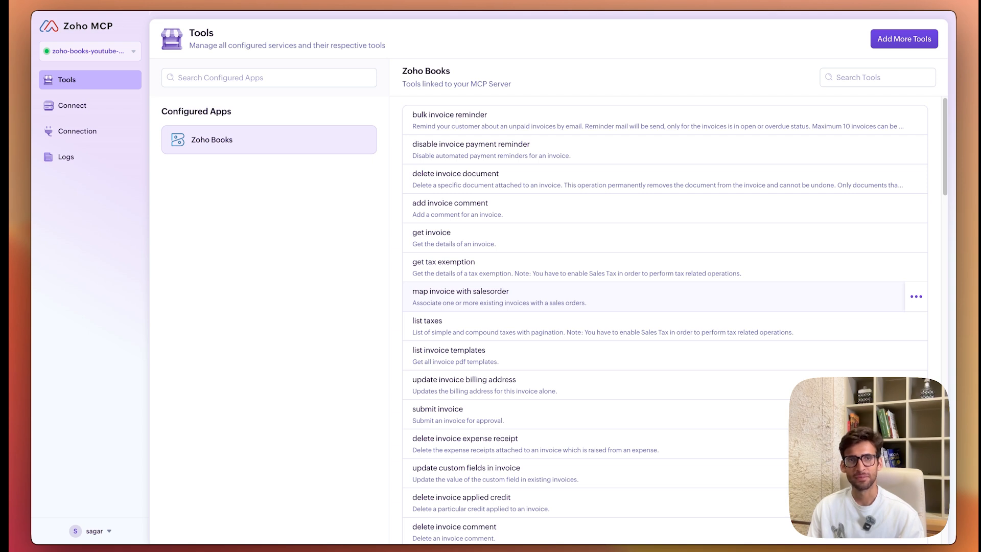
# Step: Copy the server URL from the MCP server's connection details
pyautogui.scroll(-1, 592, 301)
pyautogui.scroll(1, 593, 301)
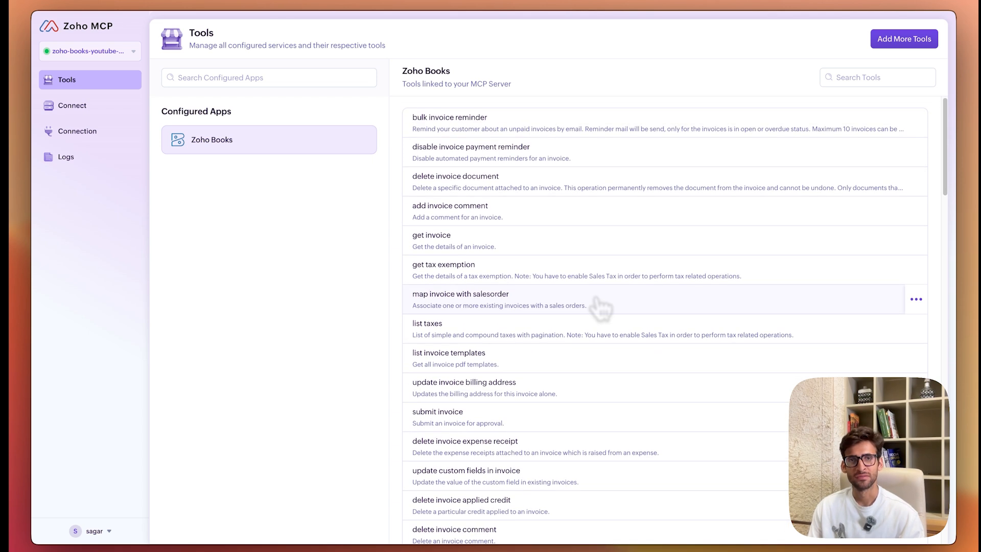
pyautogui.click(113, 111)
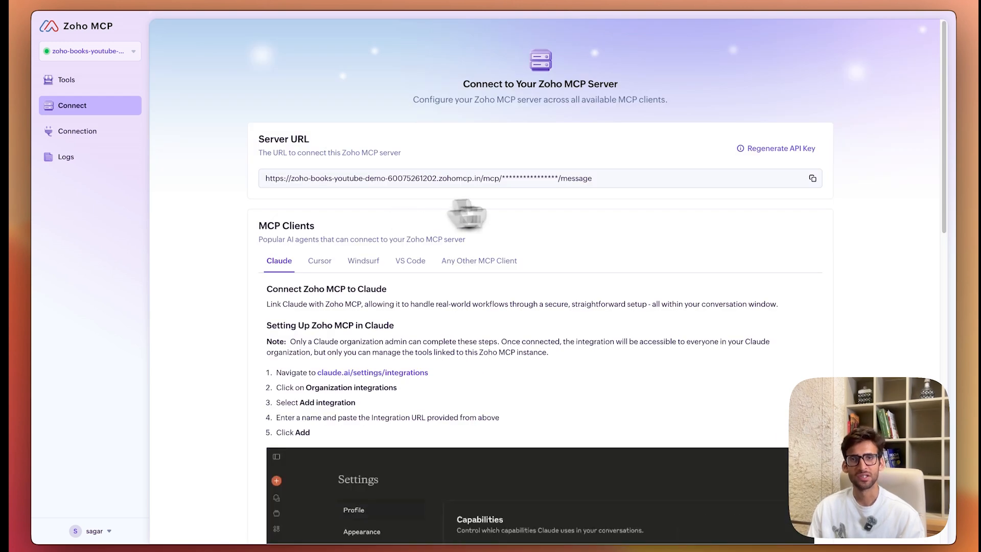
pyautogui.click(812, 179)
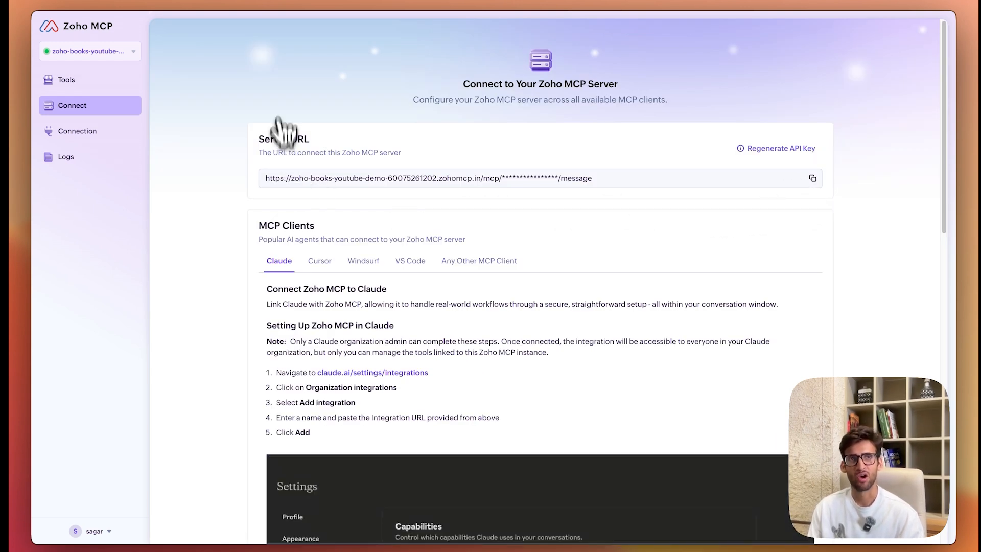
# Step: Go to claude.ai in a new browser tab and start adding a custom connector in the Customize settings
pyautogui.press('super+t')
pyautogui.write('claude.ai')
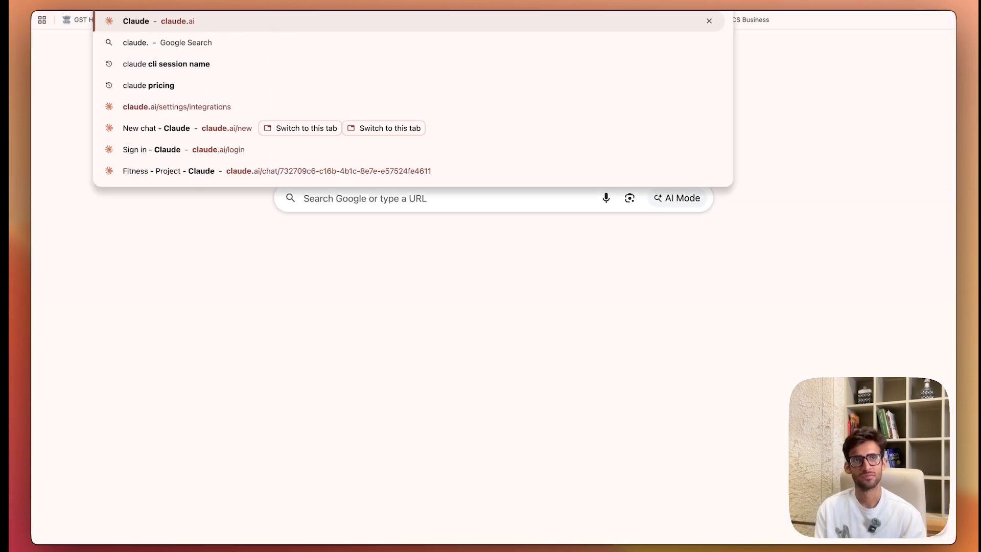
pyautogui.press('Return')
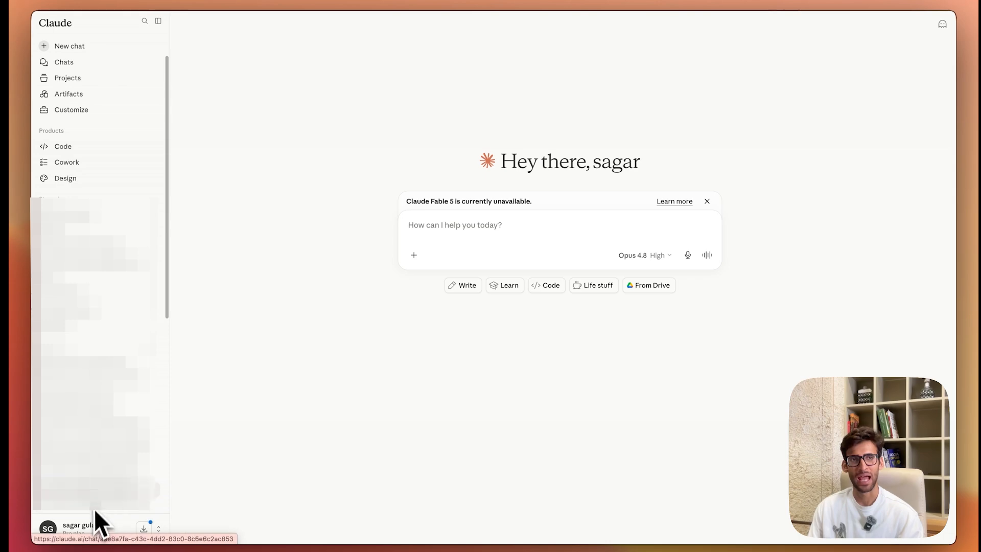
pyautogui.click(83, 111)
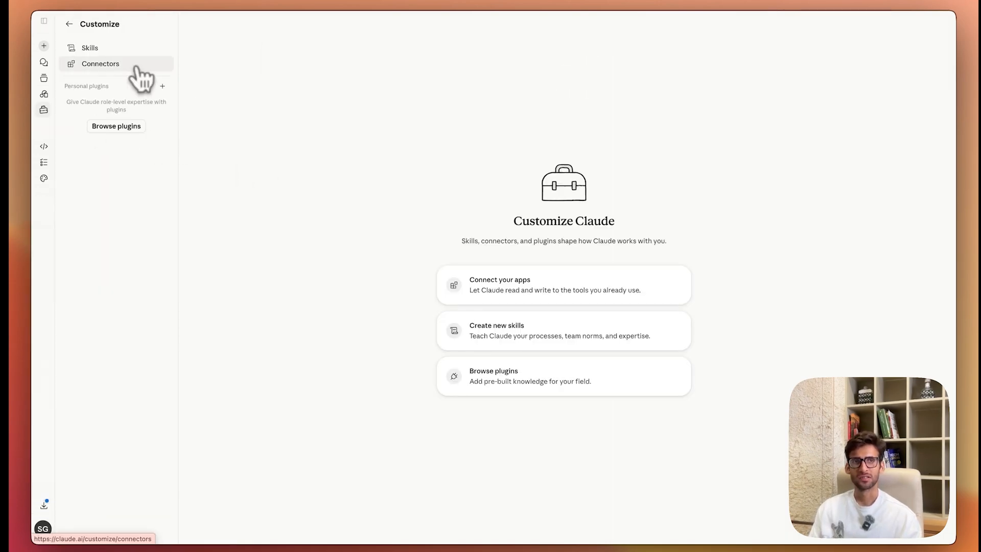
pyautogui.click(137, 67)
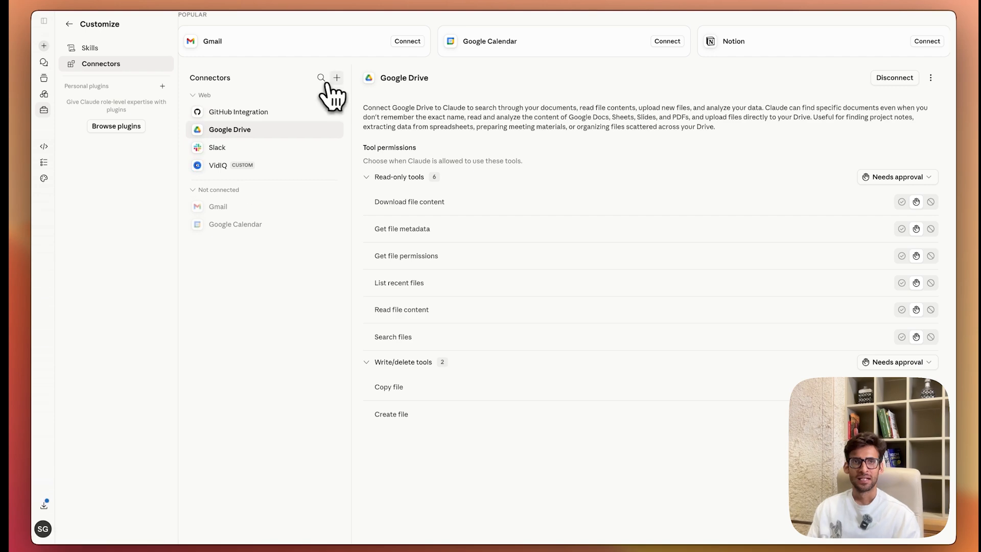
pyautogui.click(337, 82)
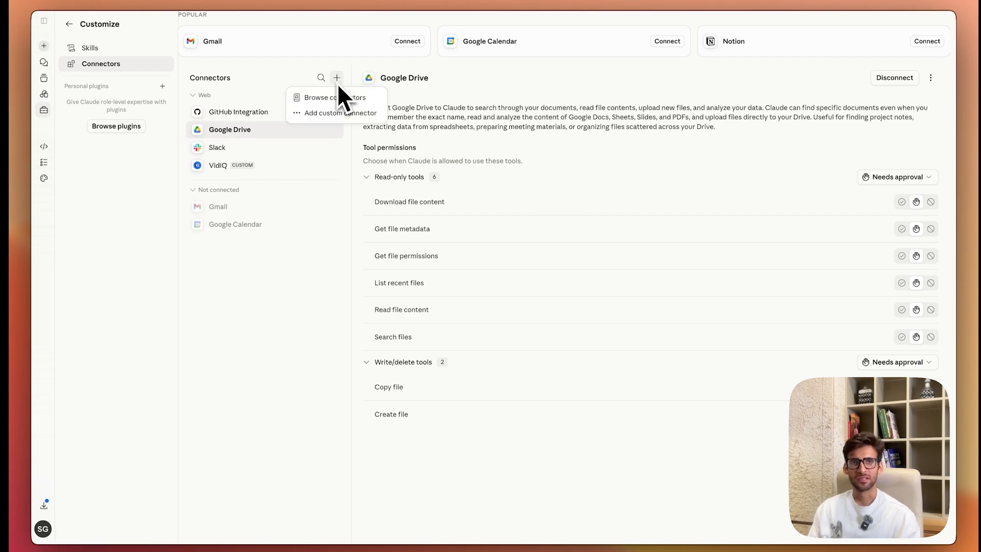
pyautogui.click(335, 113)
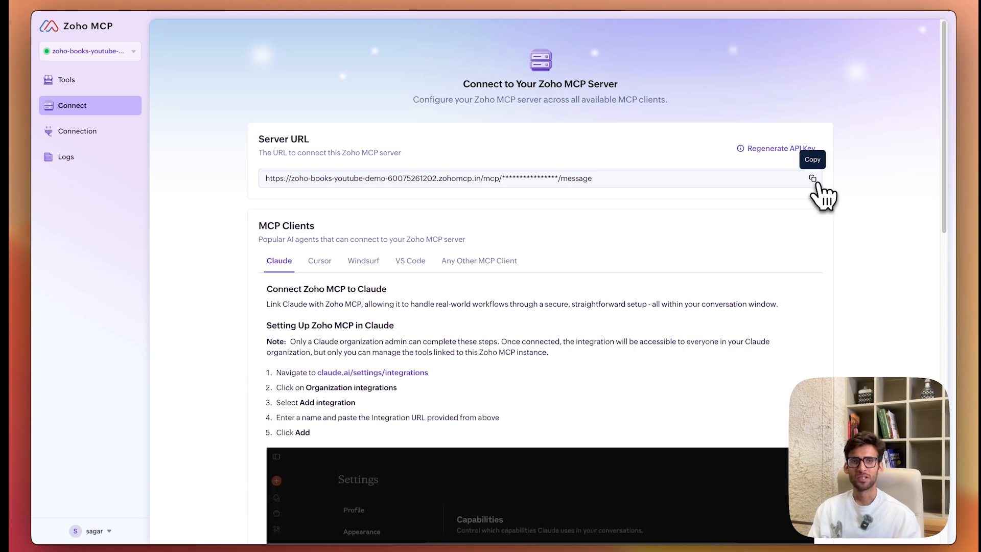
# Step: Add the custom connector in Claude with the name zoho-books and the remote MCP server URL copied from Zoho MCP
pyautogui.click(812, 180)
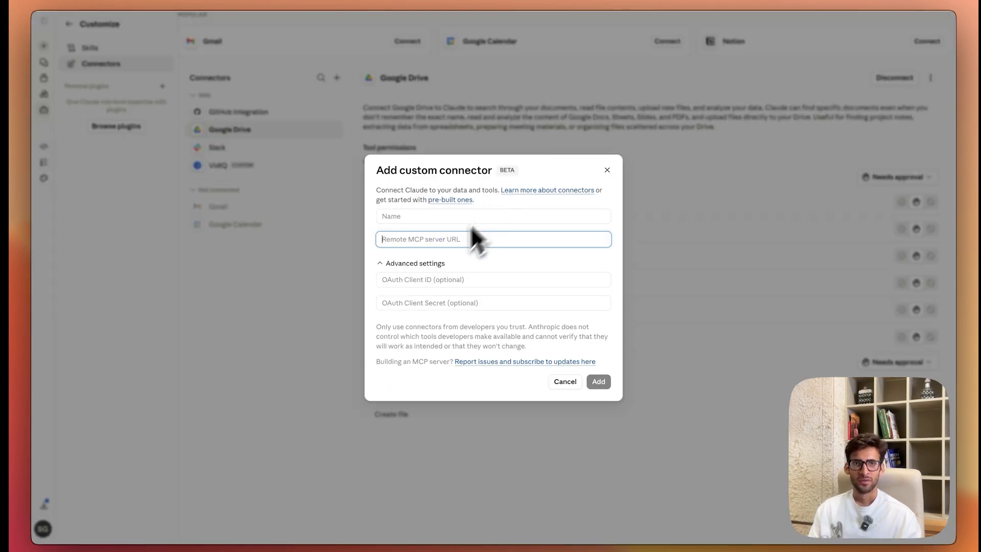
pyautogui.click(431, 237)
pyautogui.press('super+v')
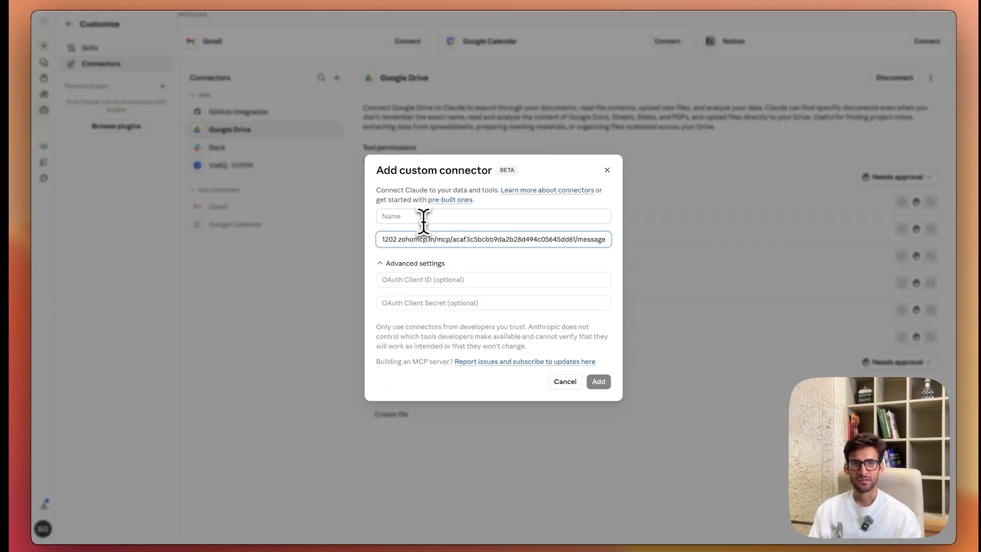
pyautogui.click(423, 216)
pyautogui.write('zoho-books')
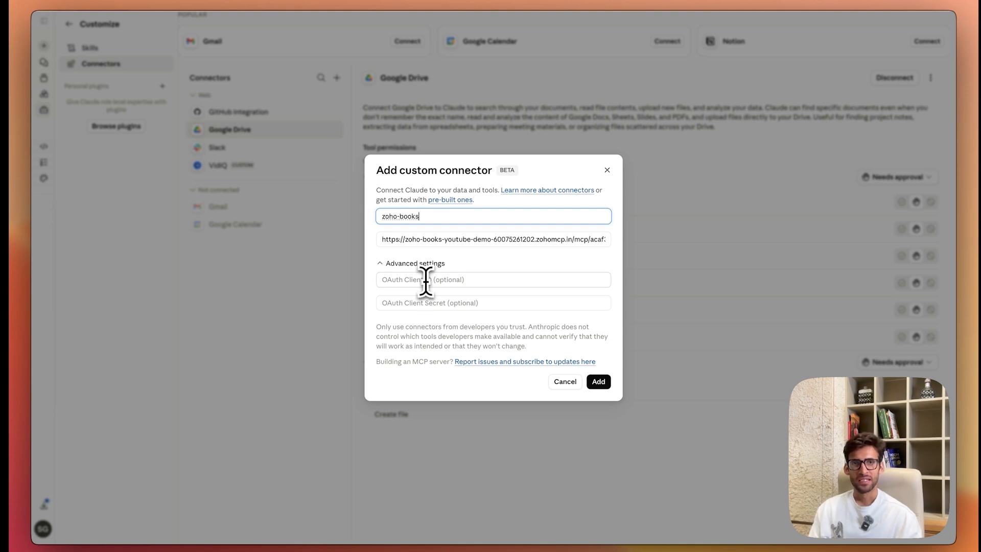
pyautogui.click(598, 382)
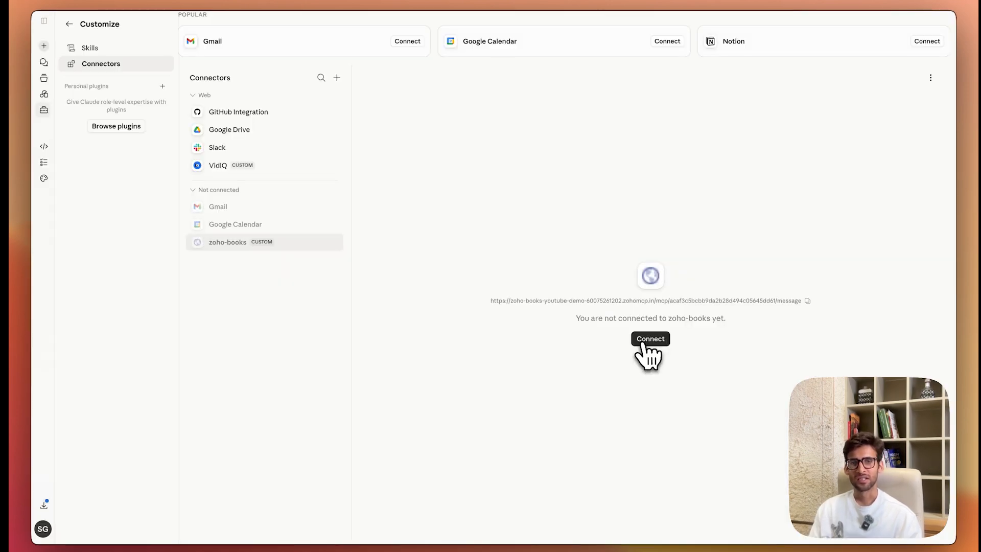
# Step: Connect the zoho-books connector, authorize its access to Zoho MCP and Zoho Books, and look through its tool permissions
pyautogui.click(644, 339)
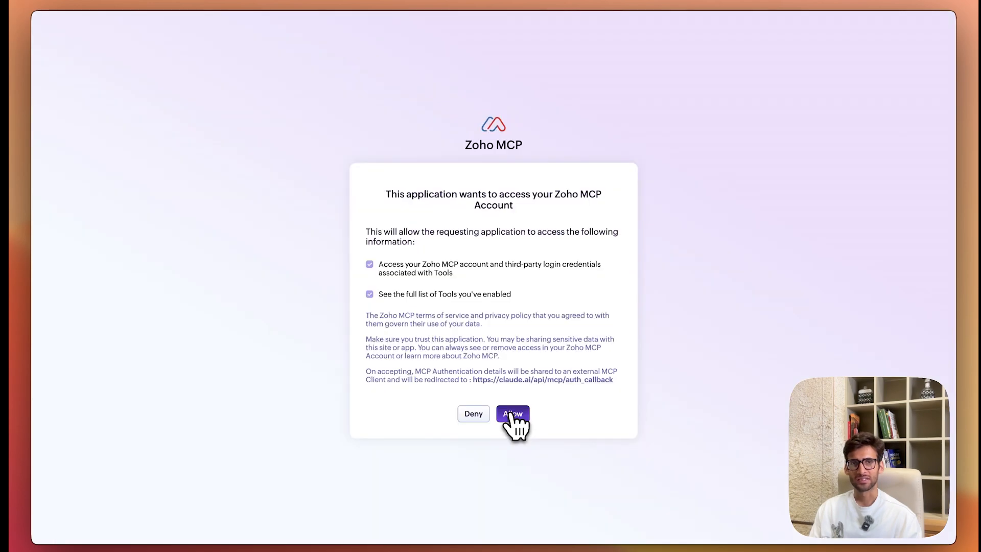
pyautogui.click(510, 415)
pyautogui.click(220, 368)
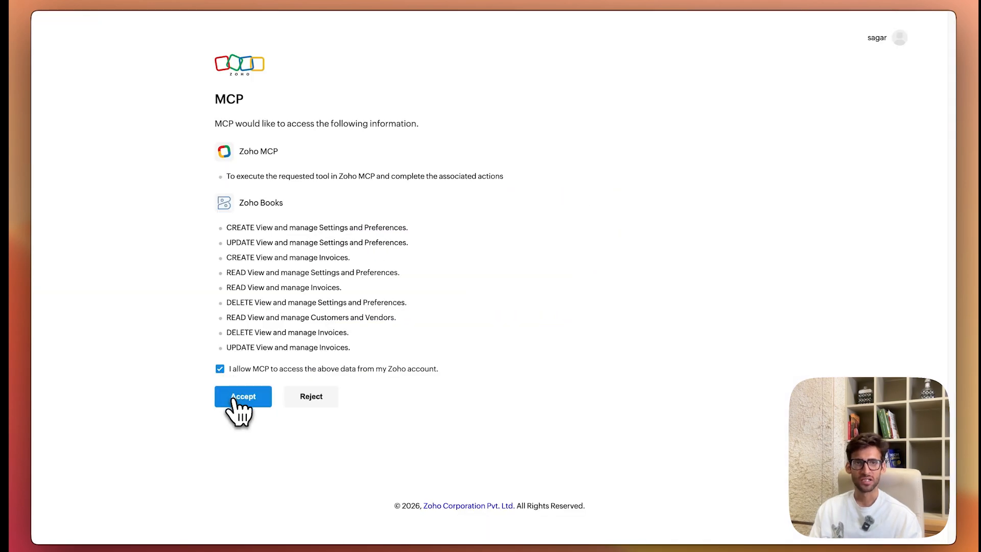
pyautogui.click(236, 403)
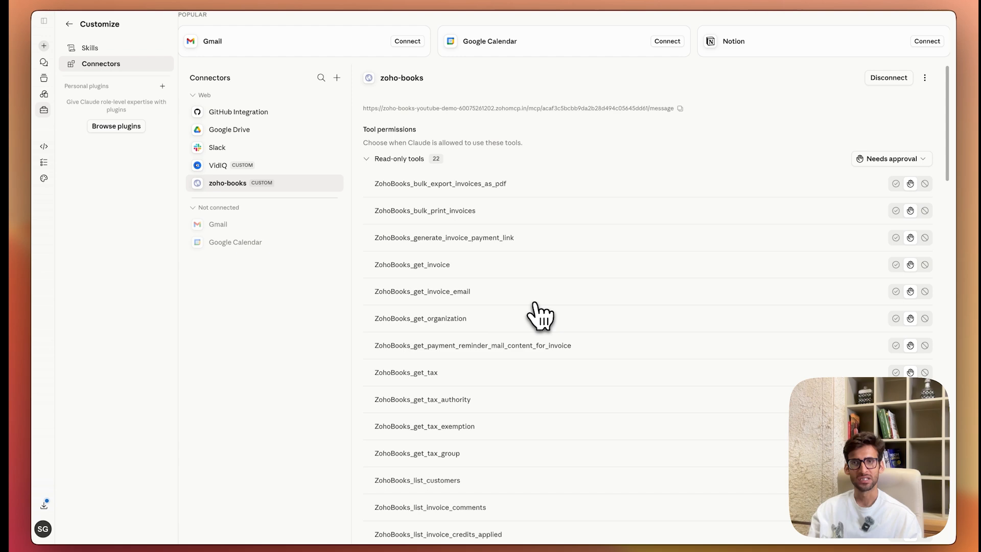
pyautogui.scroll(-5, 536, 314)
pyautogui.scroll(-15, 538, 314)
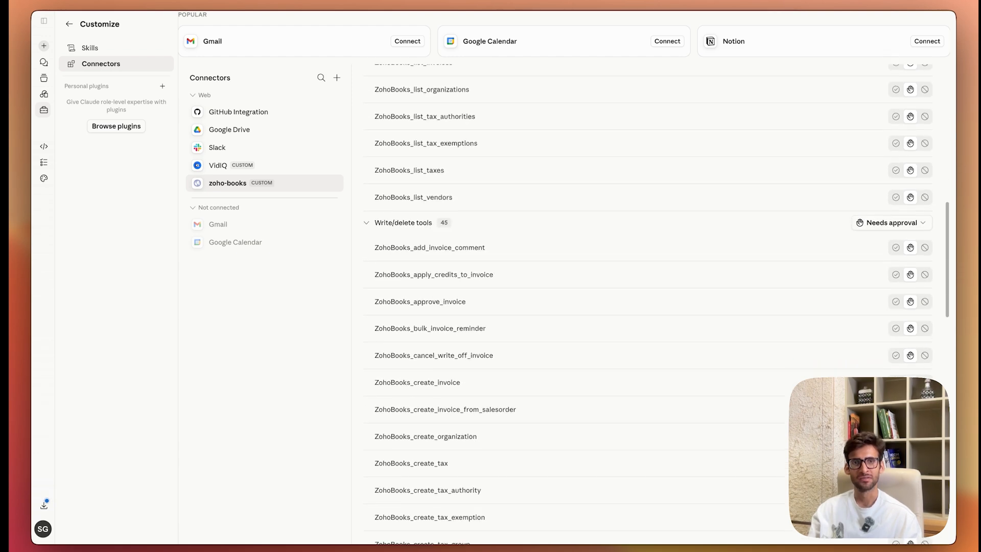
# Step: Start a new Claude chat and check in its connector list that zoho-books is enabled
pyautogui.scroll(20, 538, 314)
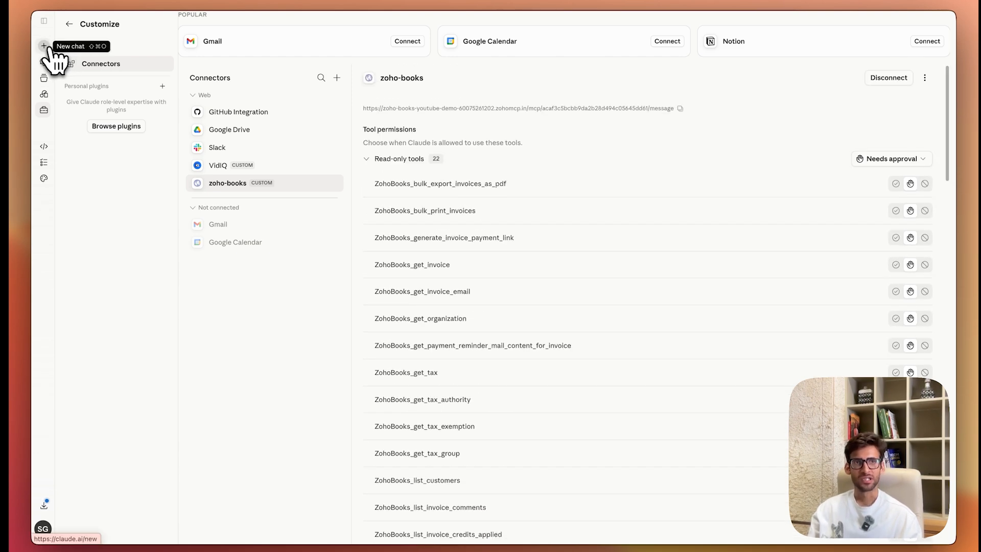
pyautogui.click(46, 47)
pyautogui.click(358, 257)
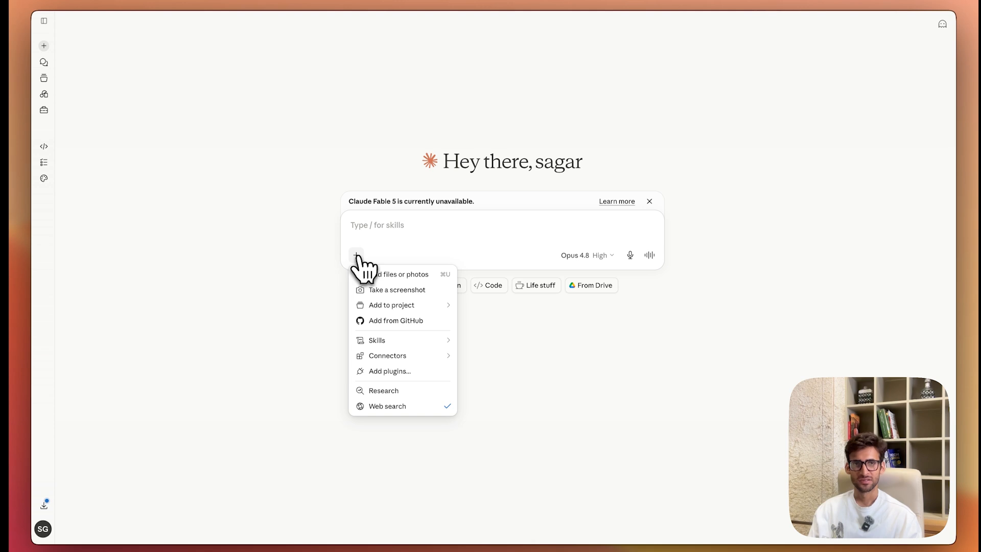
pyautogui.moveTo(400, 359)
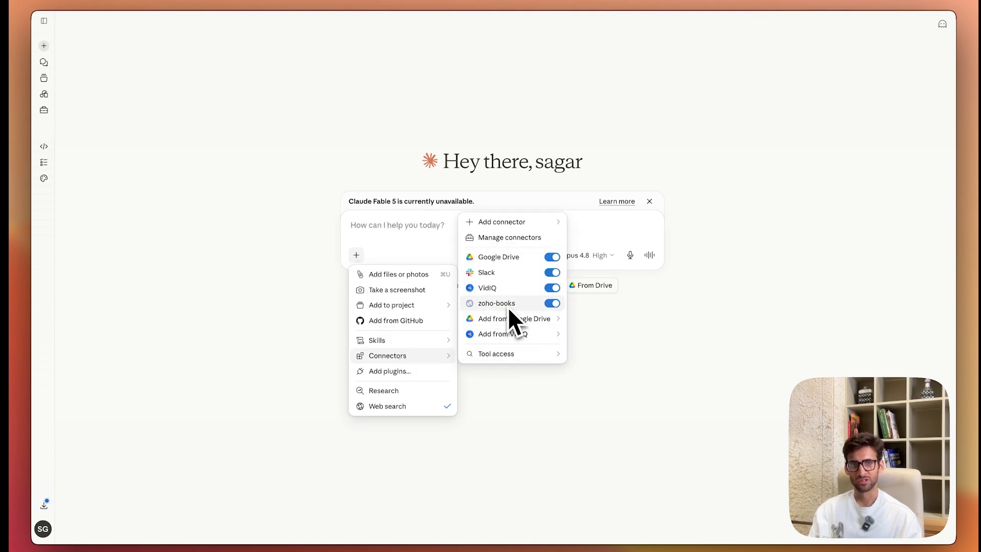
pyautogui.press('Escape')
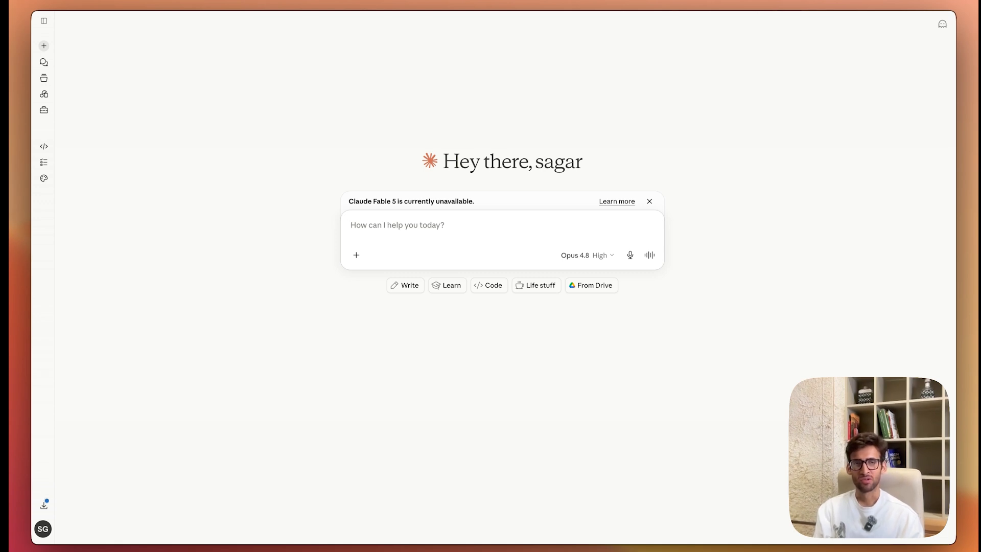
# Step: Send Claude the prompt "Get me all my customers from Zoho"
pyautogui.write('Get me all m')
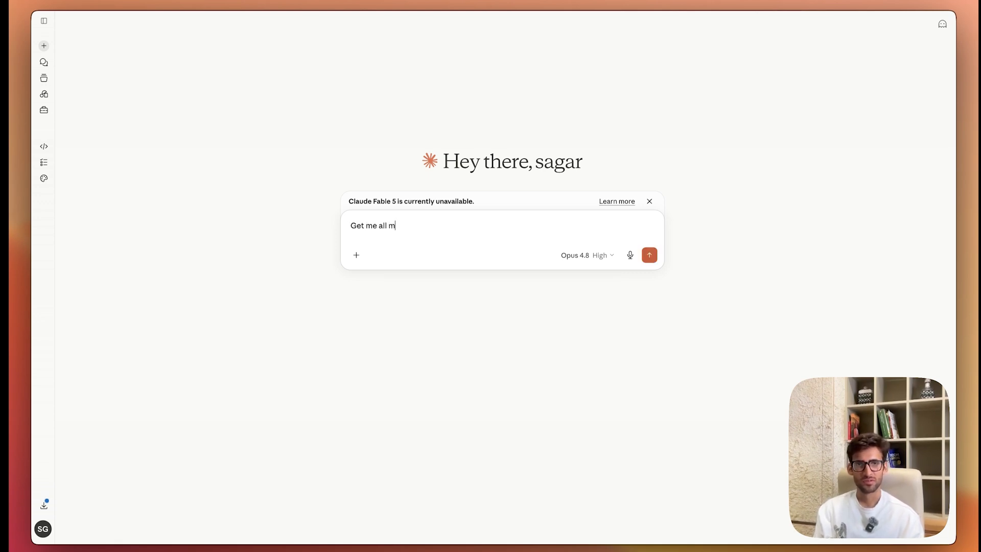
pyautogui.write('y customers from Zoho')
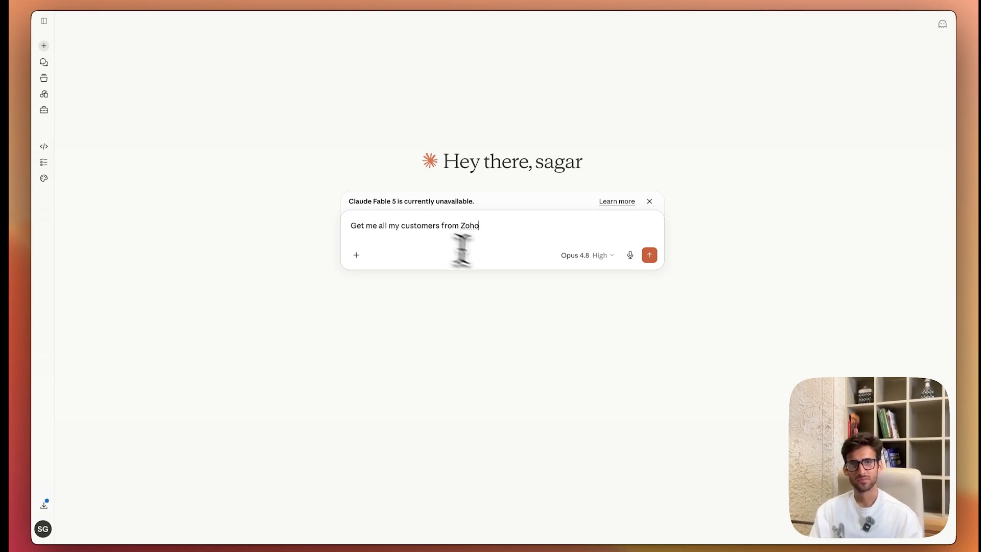
pyautogui.click(649, 256)
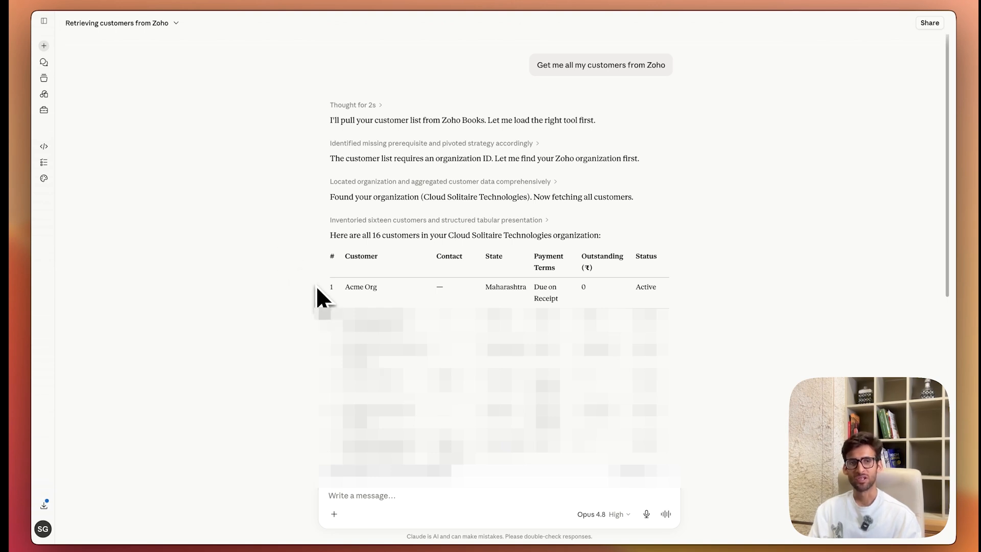
# Step: Ask Claude to create an Acme Org invoice for 10000 INR with 18% GST and HSN code 998313, marked as sent, and read the reply
pyautogui.write('Please create an invoice for Acme Org for an amount of 10000 INR and add a GST of 18')
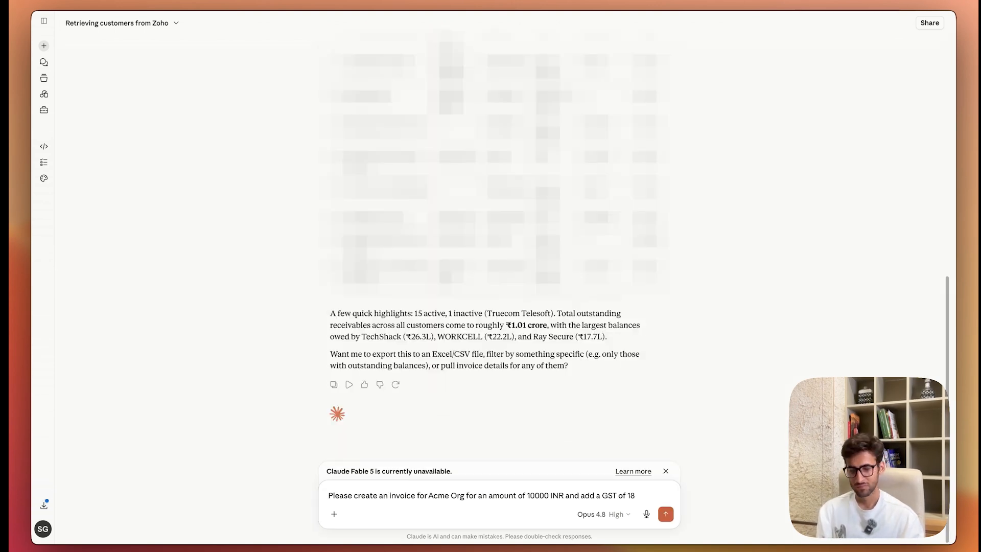
pyautogui.write('% and mark the invoice as sent. Please use HSN code 998313')
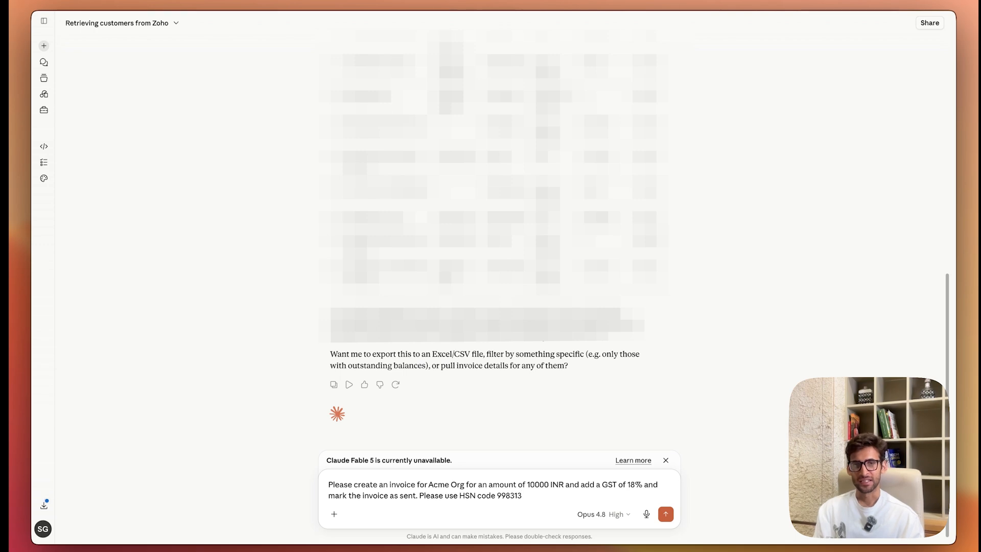
pyautogui.press('Return')
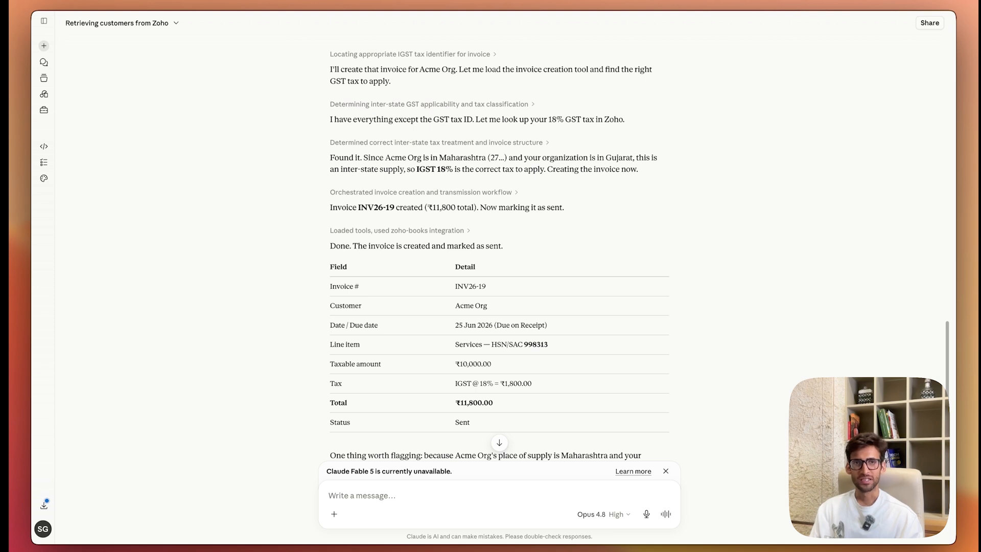
pyautogui.scroll(-1, 499, 251)
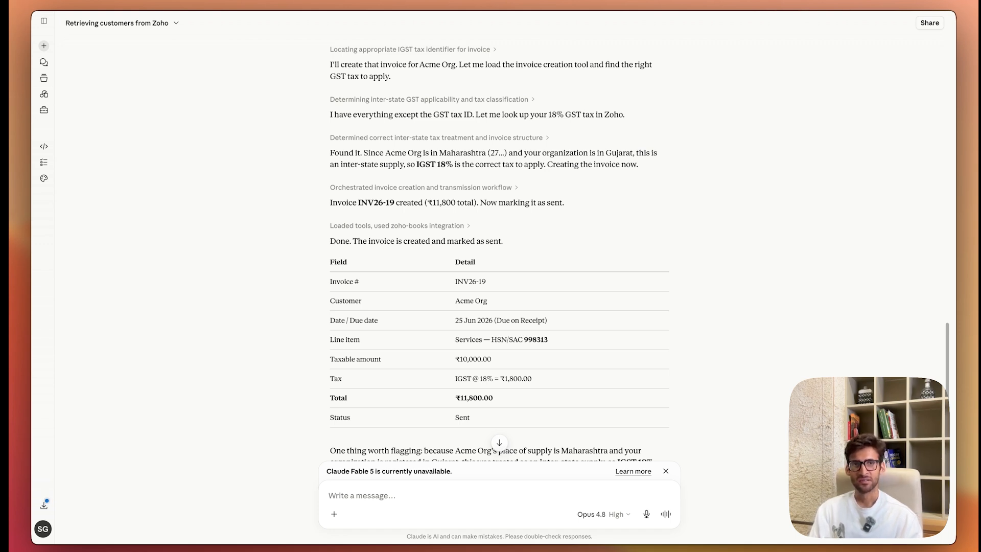
pyautogui.scroll(-3, 499, 251)
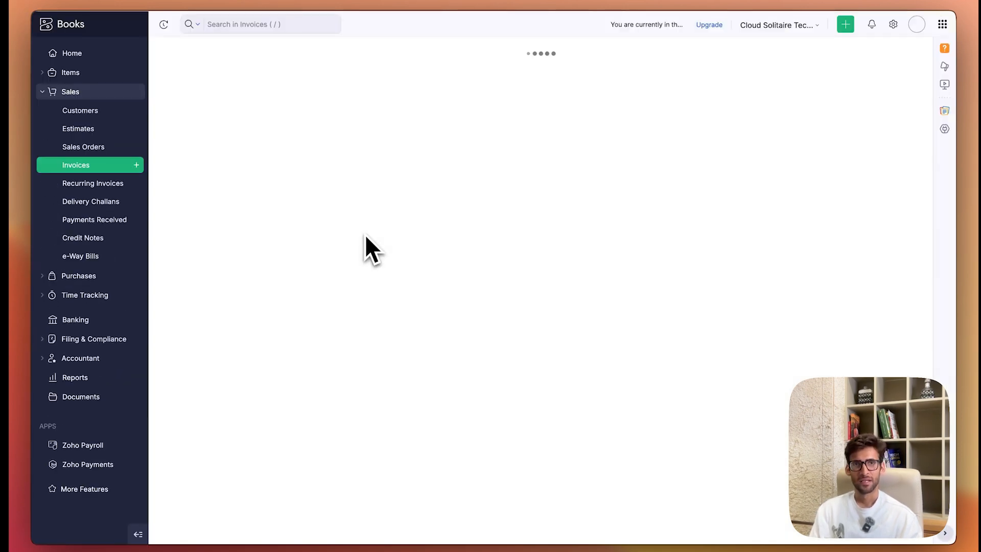
# Step: Open the new Acme Org invoice in Zoho Books and review its amount, tax, HSN code and sent status
pyautogui.click(284, 192)
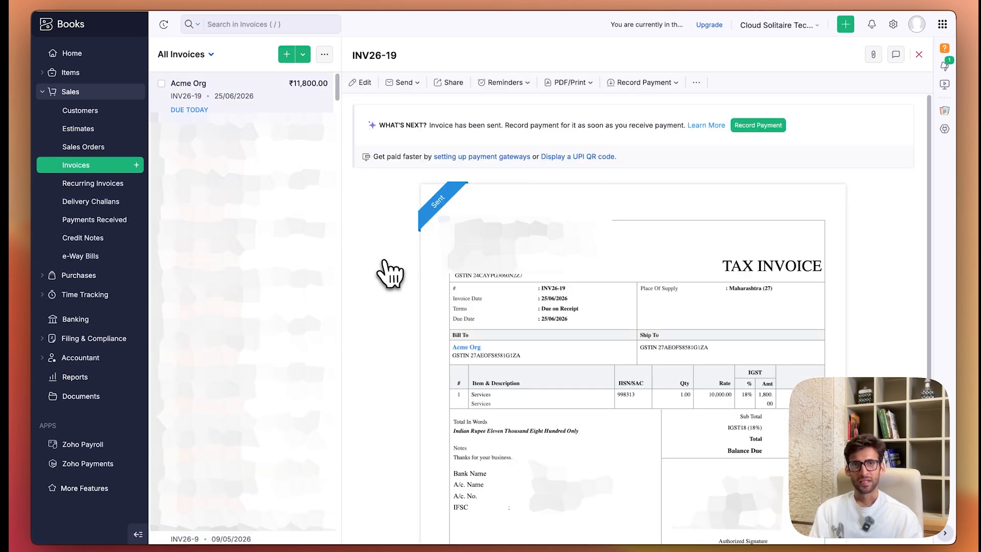
pyautogui.scroll(-2, 385, 274)
pyautogui.scroll(-2, 388, 274)
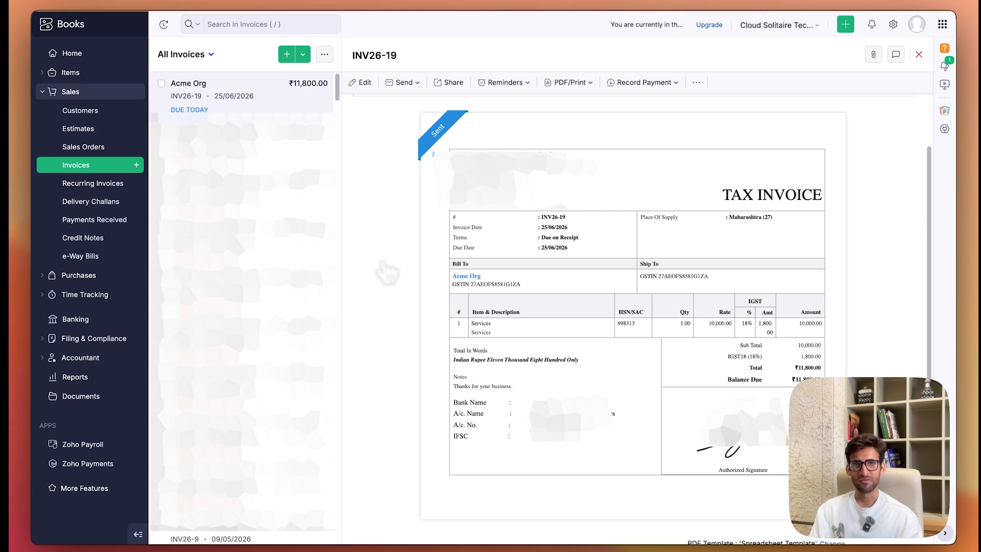
pyautogui.scroll(-2, 424, 270)
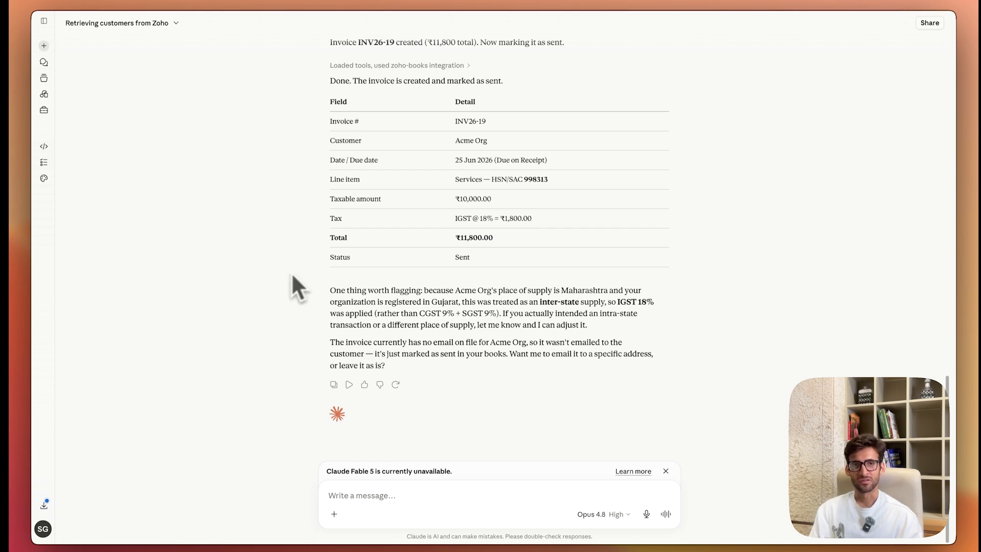
# Step: Ask Claude in the same chat to change the invoice amount from 10000 to 15000 INR
pyautogui.write('can you make a change in this invoice to change the amount from 10000 to 15000 INR')
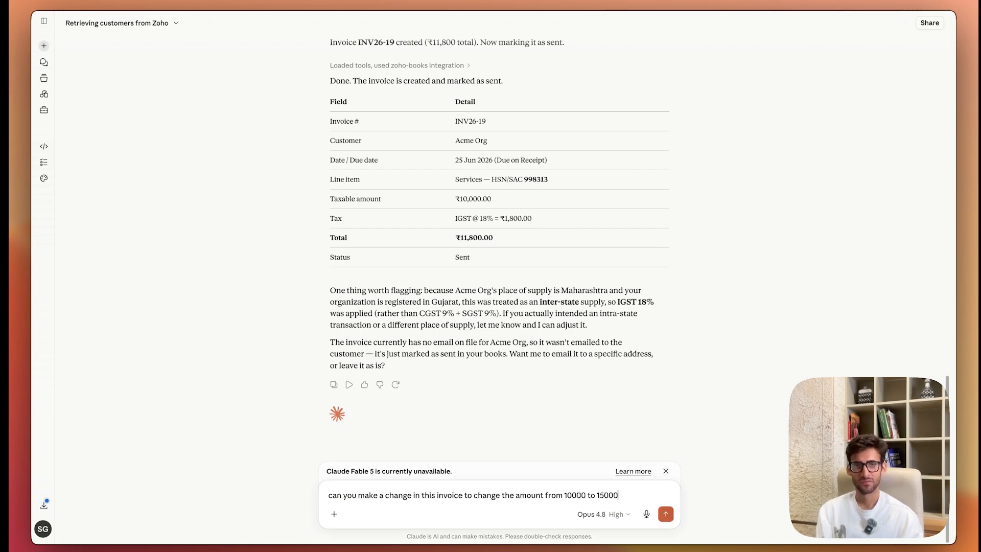
pyautogui.press('Return')
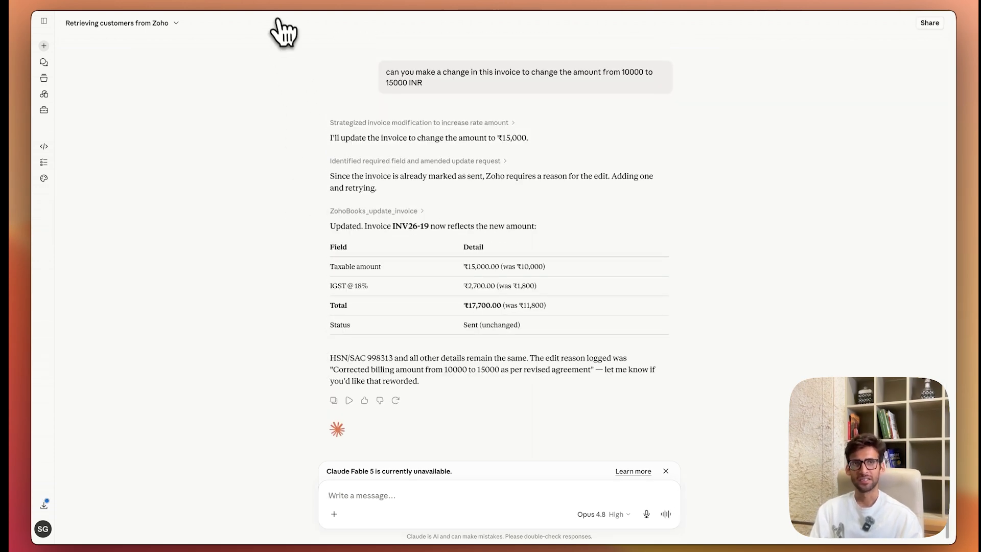
pyautogui.click(276, 1)
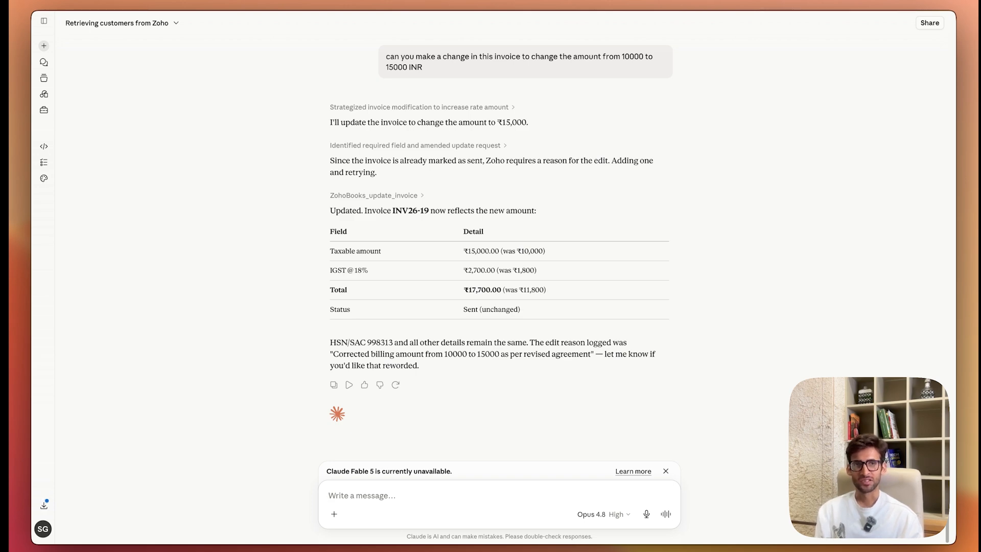
# Step: Ask Claude for all May 2026 invoices, their number and the total GST payable, and review the invoice breakdown
pyautogui.write('Plea')
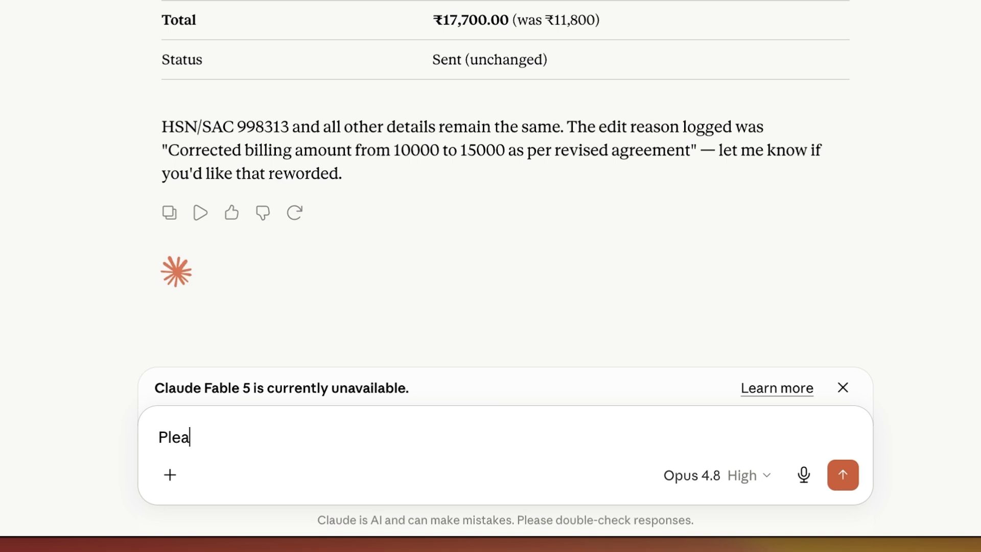
pyautogui.write('se get all my invoices for the month of May 2026. Tell me how many invoices are there and what is the total tax i need to pay for GST.')
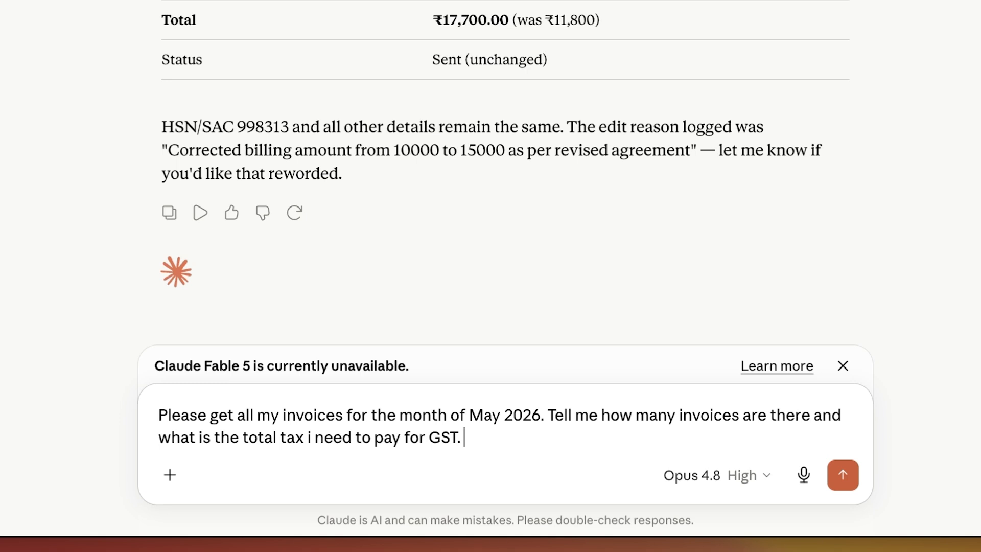
pyautogui.press('Return')
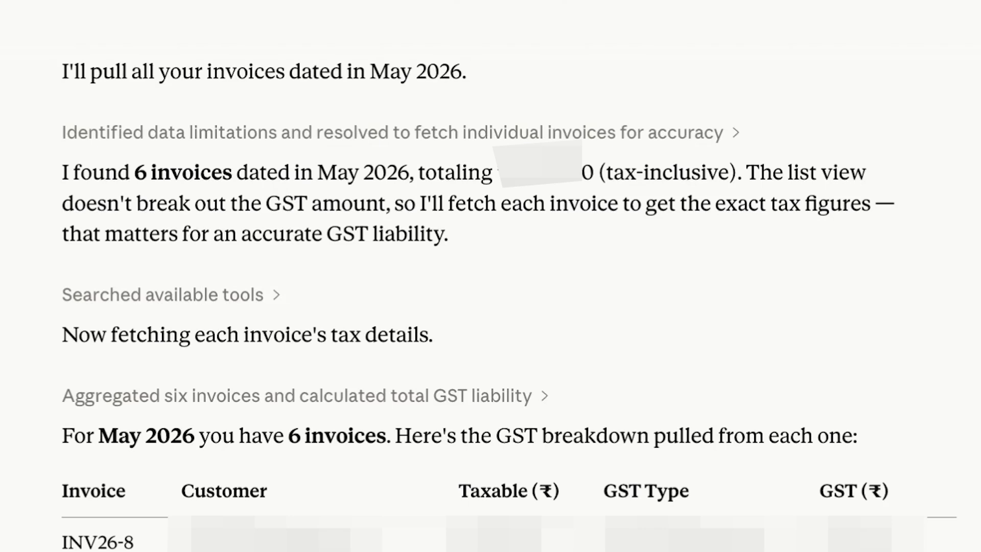
pyautogui.scroll(-3, 490, 276)
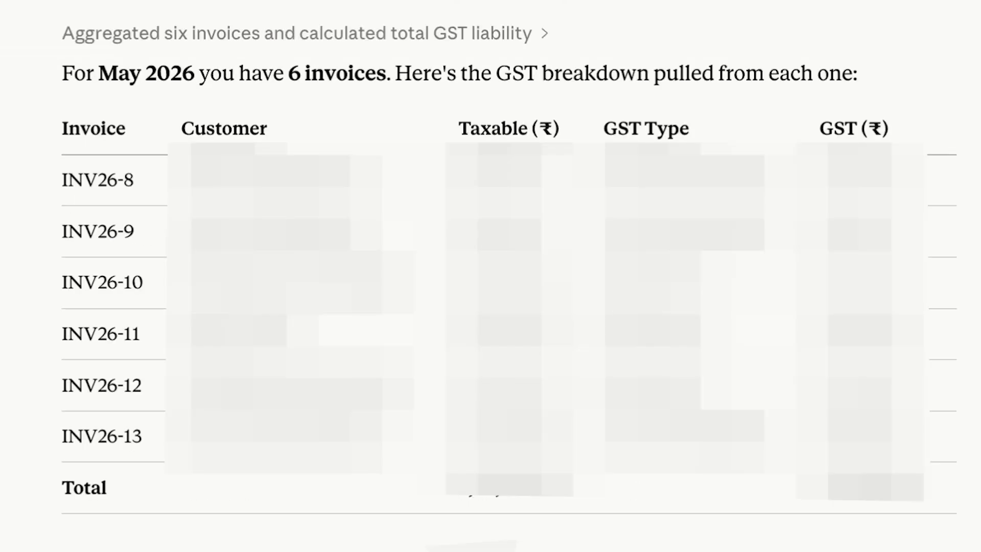